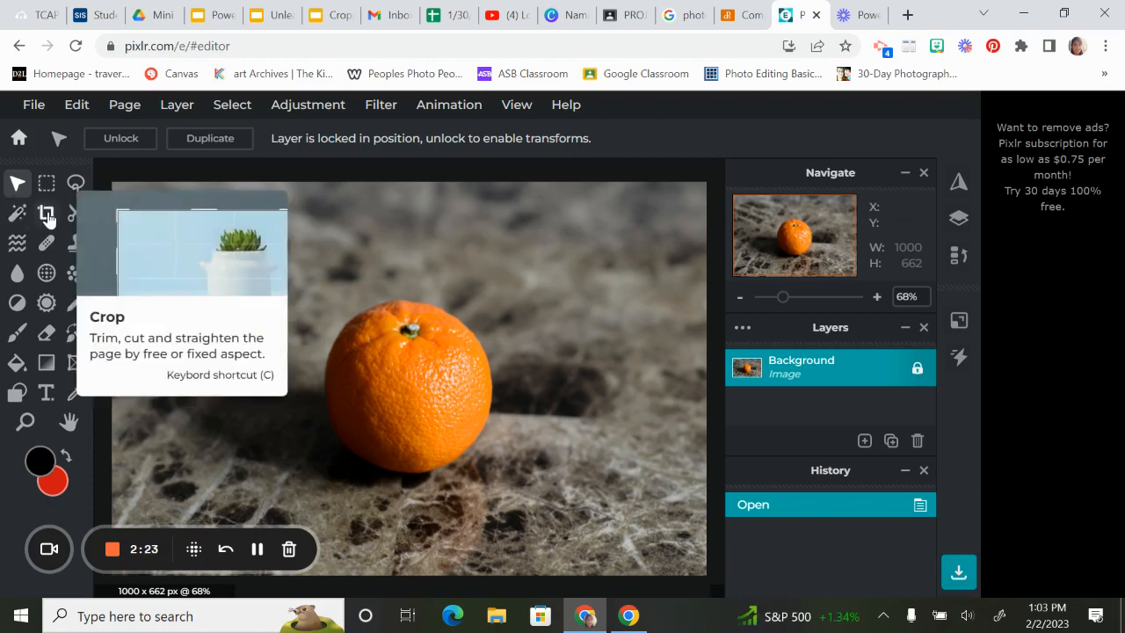
# Try a free crop of about 746 × 480 px with the orange in the upper-left third, and undo it.
pyautogui.click(47, 215)
pyautogui.moveTo(120, 188); pyautogui.dragTo(115, 183)
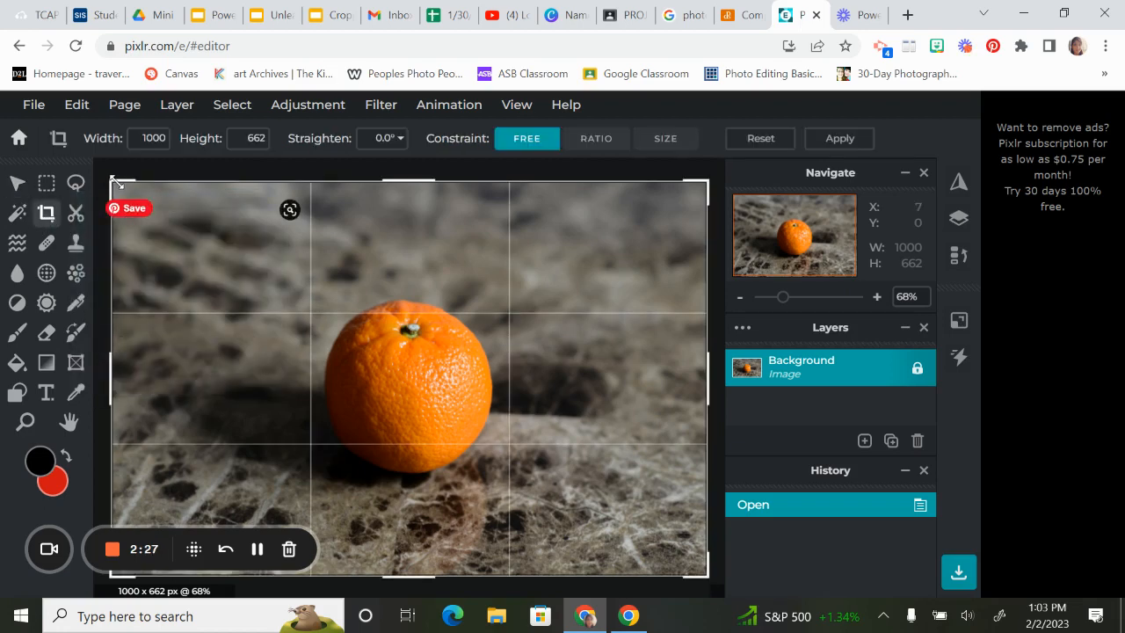
pyautogui.moveTo(115, 183); pyautogui.dragTo(268, 291)
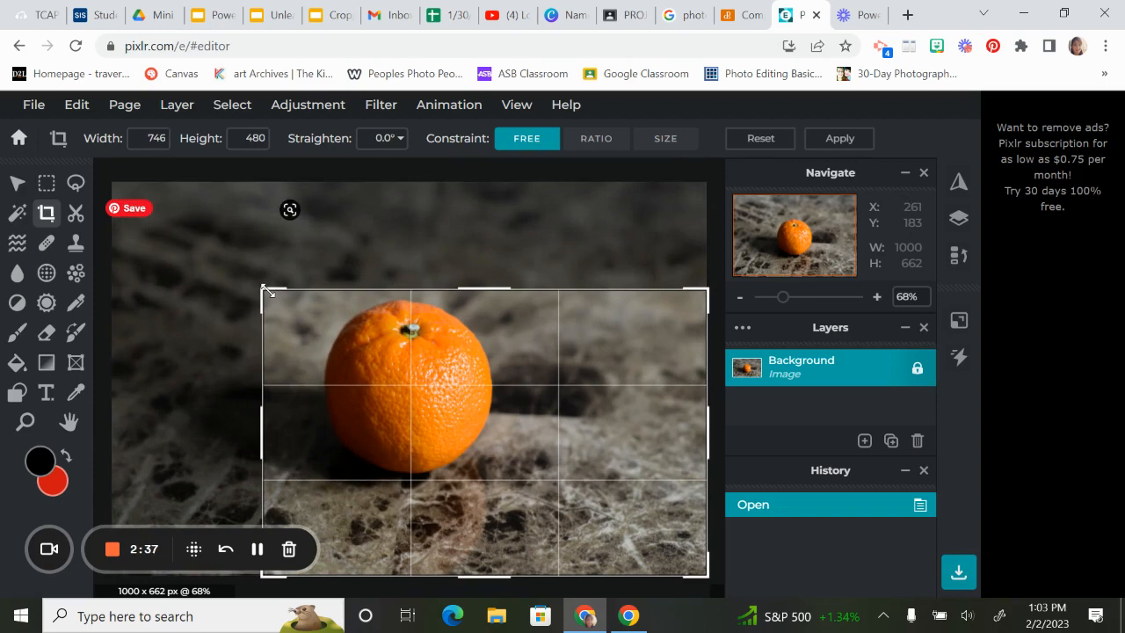
pyautogui.moveTo(267, 290); pyautogui.dragTo(268, 291)
pyautogui.press('Return')
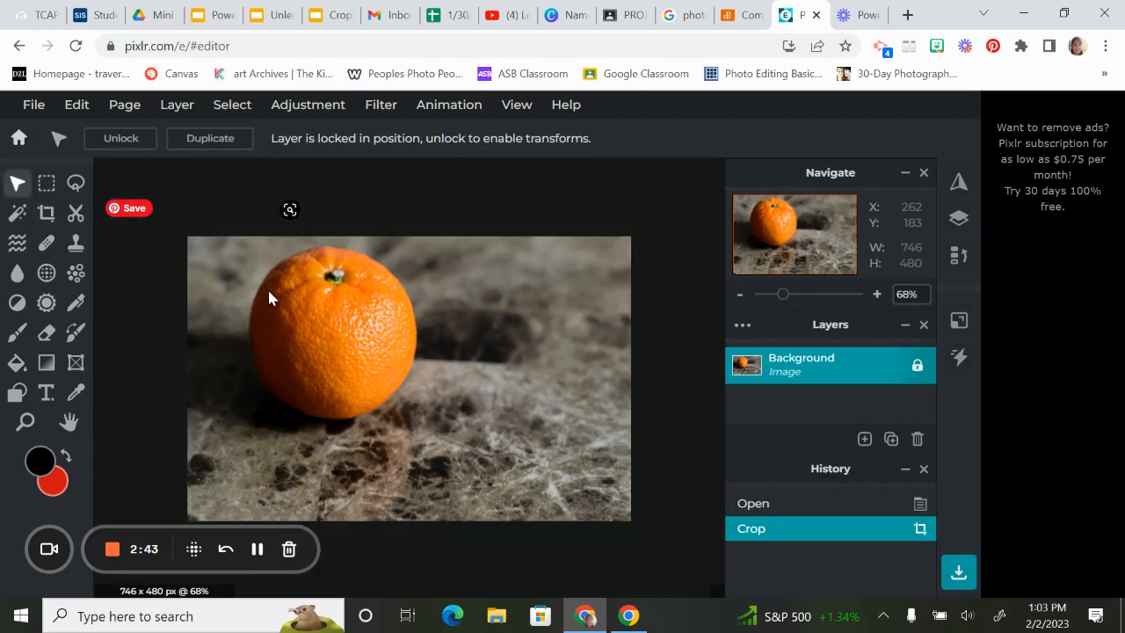
pyautogui.hotkey('ctrl', 'z')
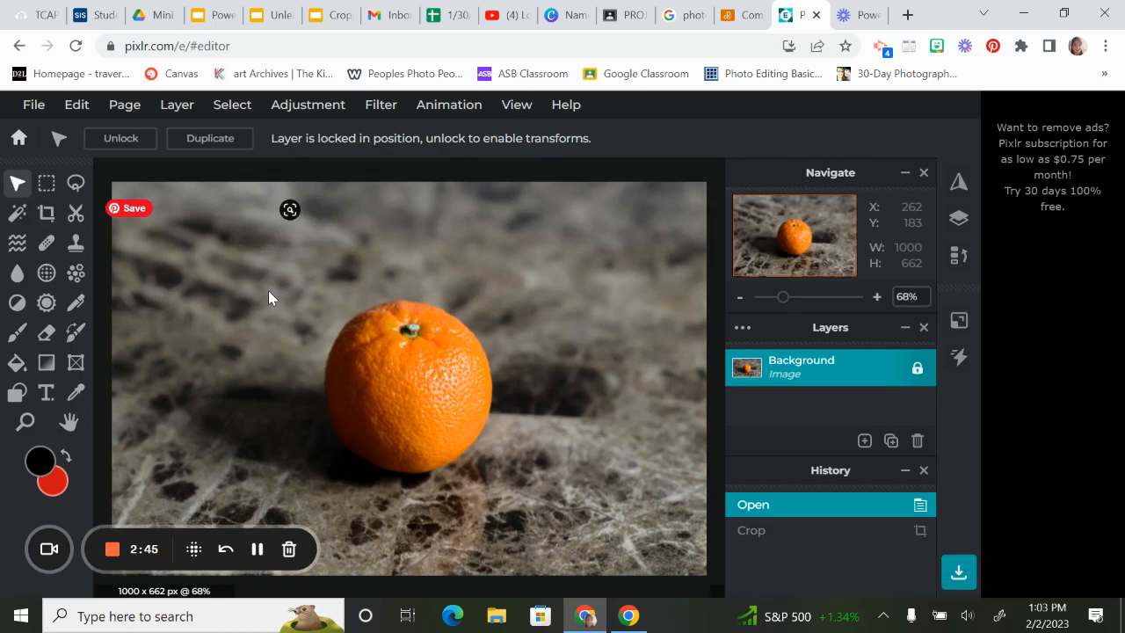
# Try a vertical crop of about 471 × 625 px with the orange toward the lower-right third, and undo it.
pyautogui.click(47, 213)
pyautogui.moveTo(120, 186); pyautogui.dragTo(439, 230)
pyautogui.moveTo(554, 380); pyautogui.dragTo(431, 414)
pyautogui.moveTo(453, 462); pyautogui.dragTo(455, 484)
pyautogui.moveTo(580, 229); pyautogui.dragTo(587, 203)
pyautogui.moveTo(519, 342); pyautogui.dragTo(426, 251)
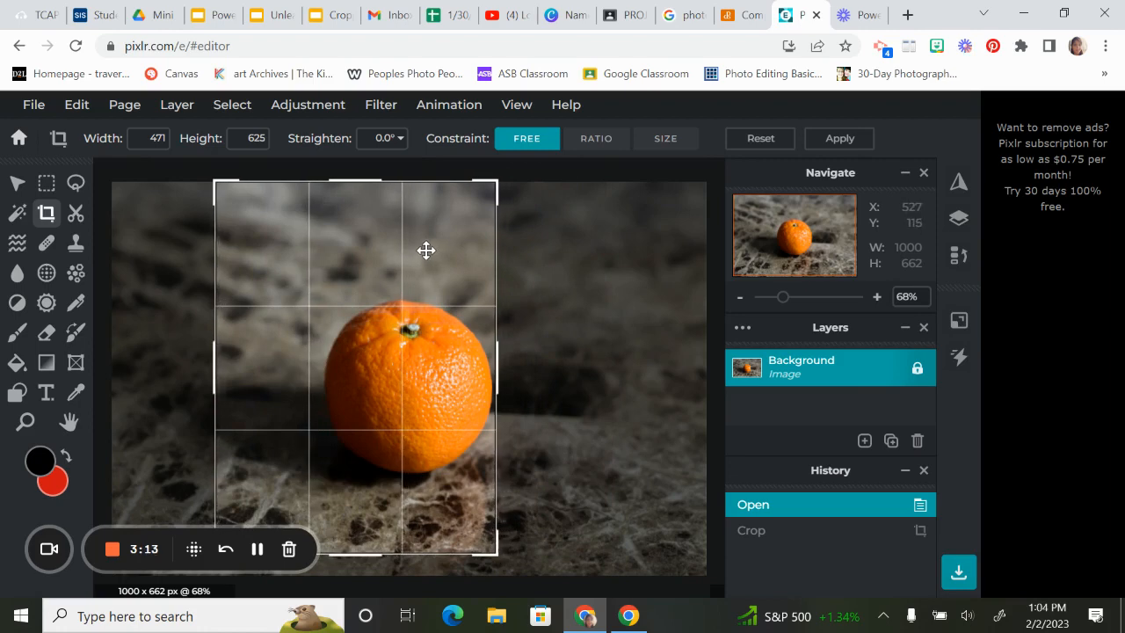
pyautogui.press('Return')
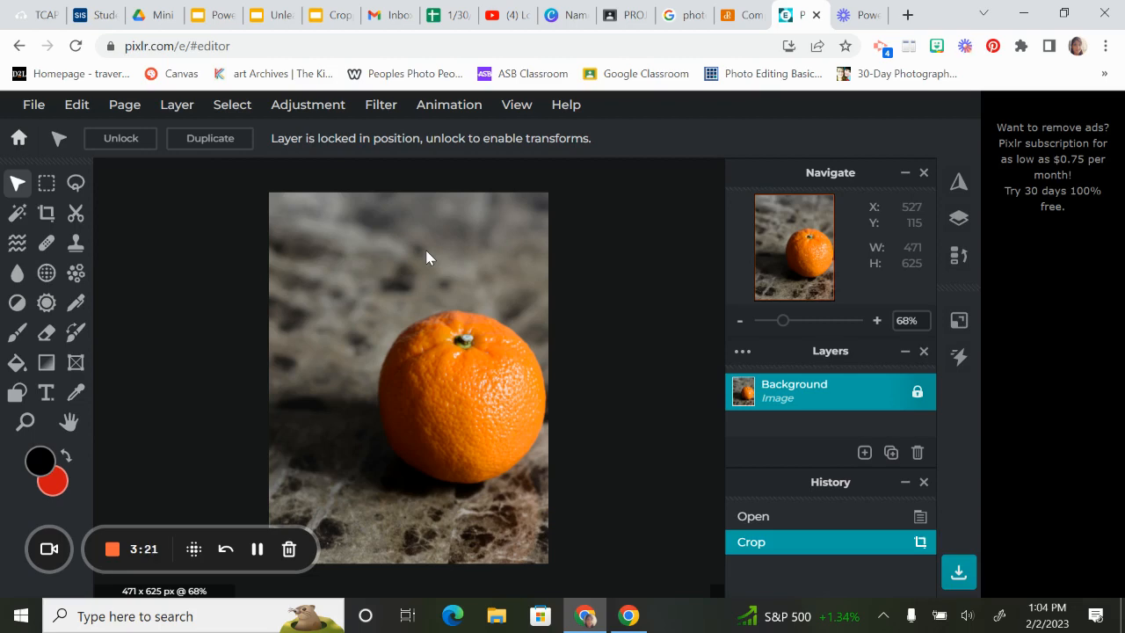
pyautogui.hotkey('ctrl', 'z')
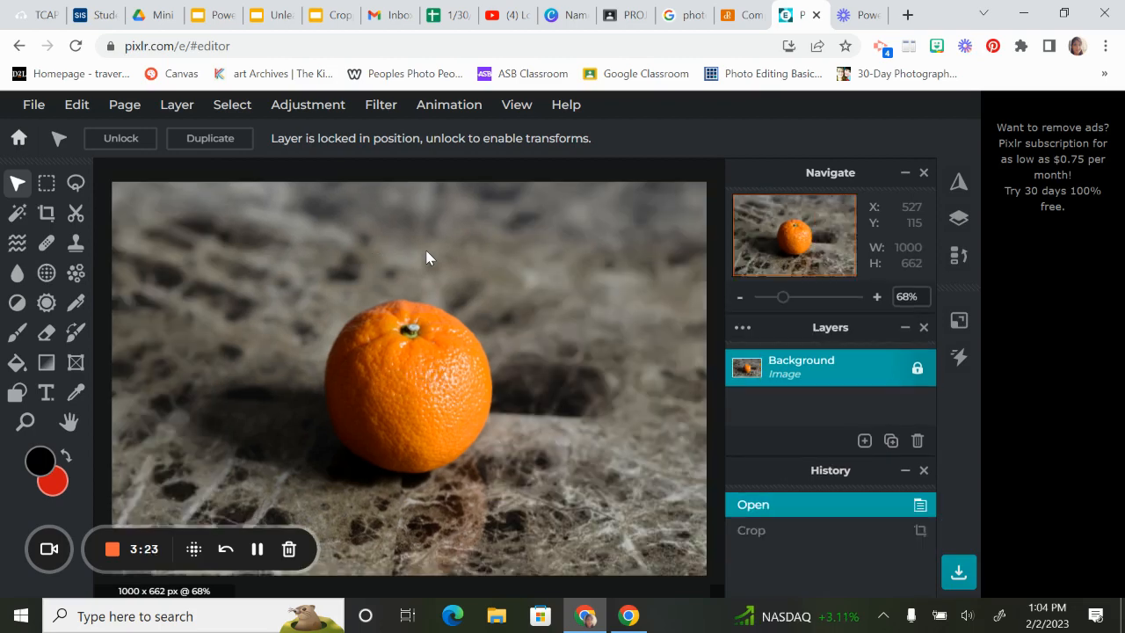
# Crop the photo to about 723 × 481 px, placing the orange in the upper-left third of the frame.
pyautogui.click(47, 212)
pyautogui.moveTo(123, 183); pyautogui.dragTo(276, 290)
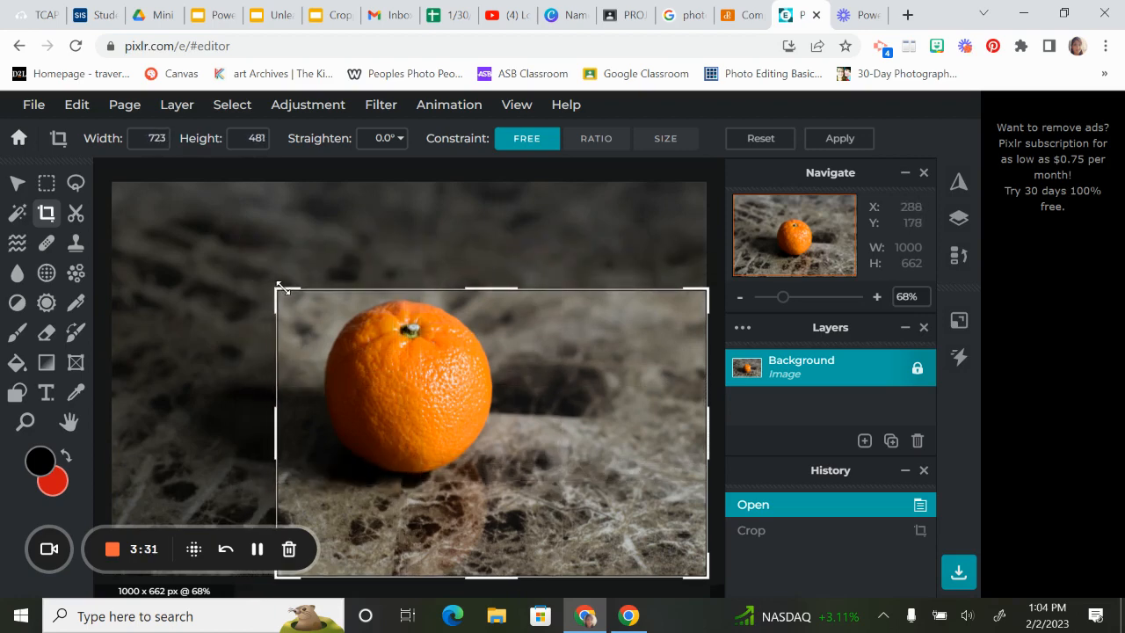
pyautogui.press('Return')
# Save the cropped photo as a JPG named mandarincrop in Downloads and dismiss the sign-up prompt.
pyautogui.click(34, 103)
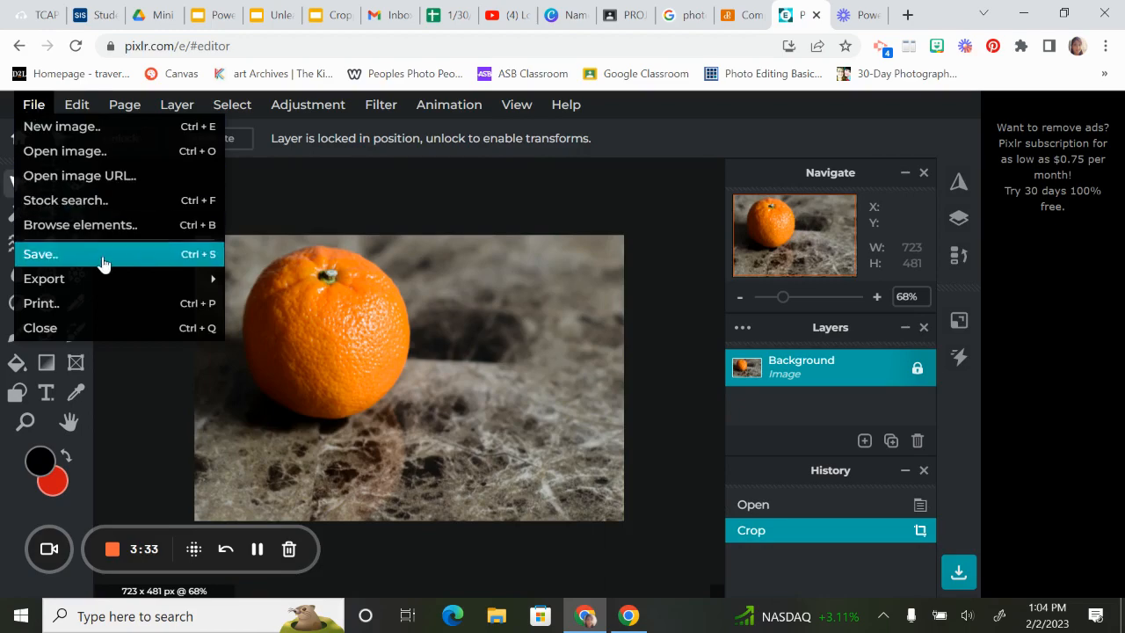
pyautogui.click(101, 253)
pyautogui.press('Return')
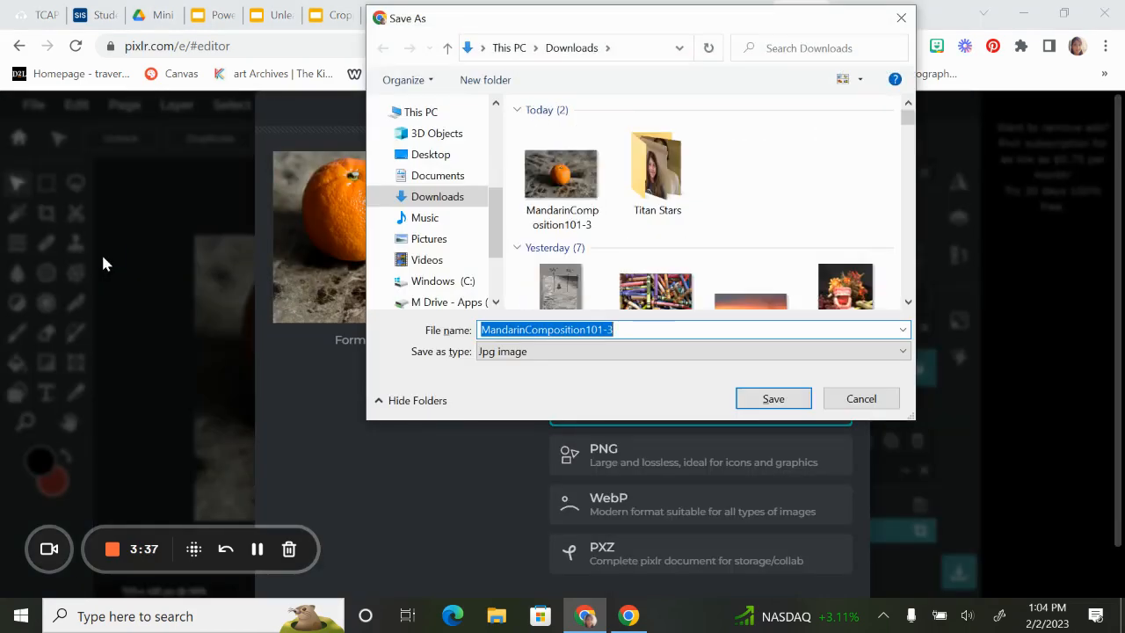
pyautogui.write('mandar')
pyautogui.write('incomp')
pyautogui.press('Return')
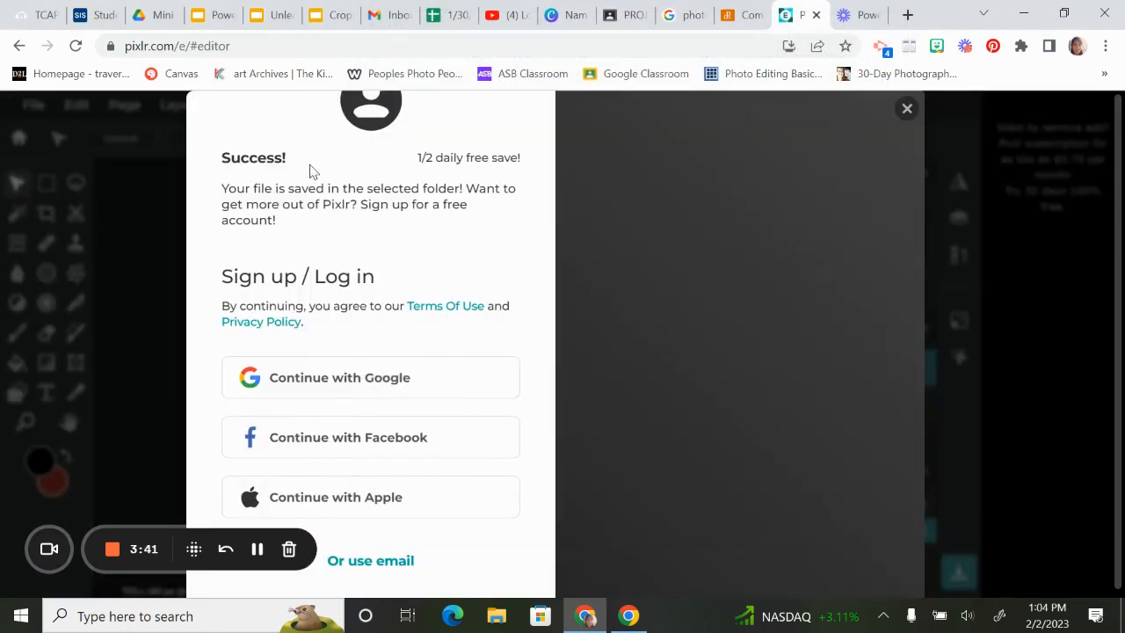
pyautogui.click(907, 108)
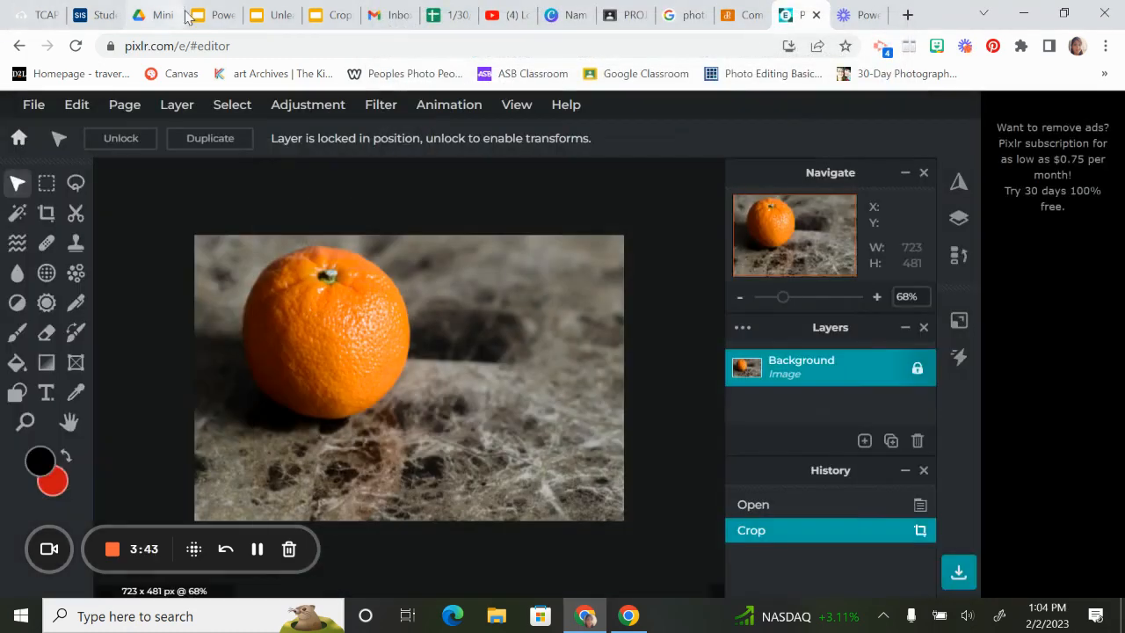
# Switch to the Cropping presentation in Google Slides and review its instructions slide and the colored-pencil example slide.
pyautogui.click(215, 15)
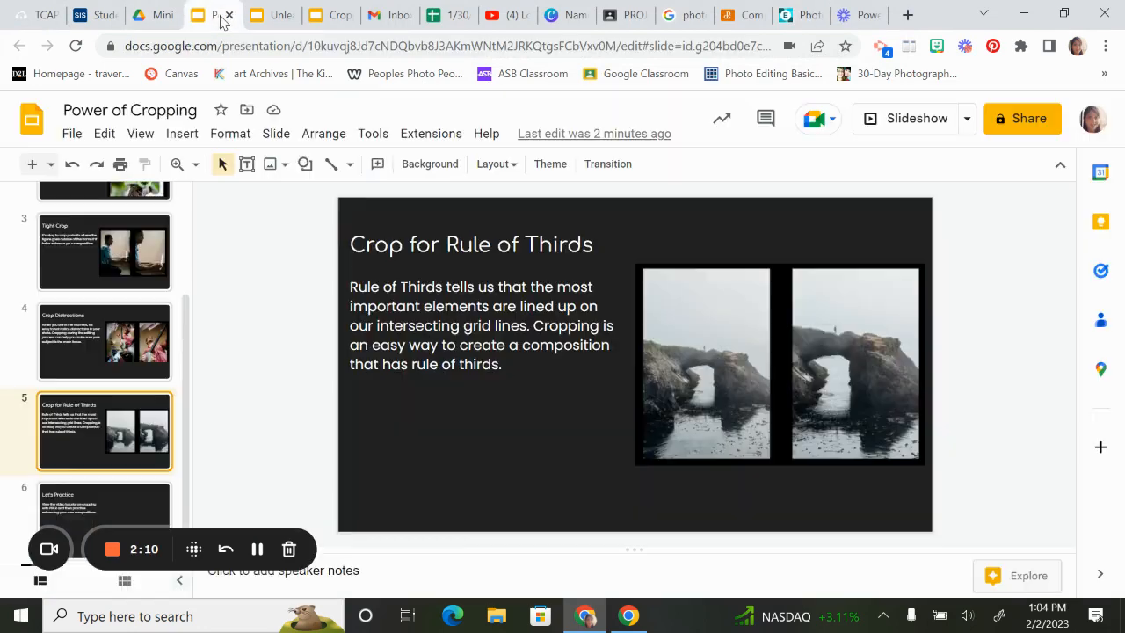
pyautogui.click(322, 15)
pyautogui.click(125, 220)
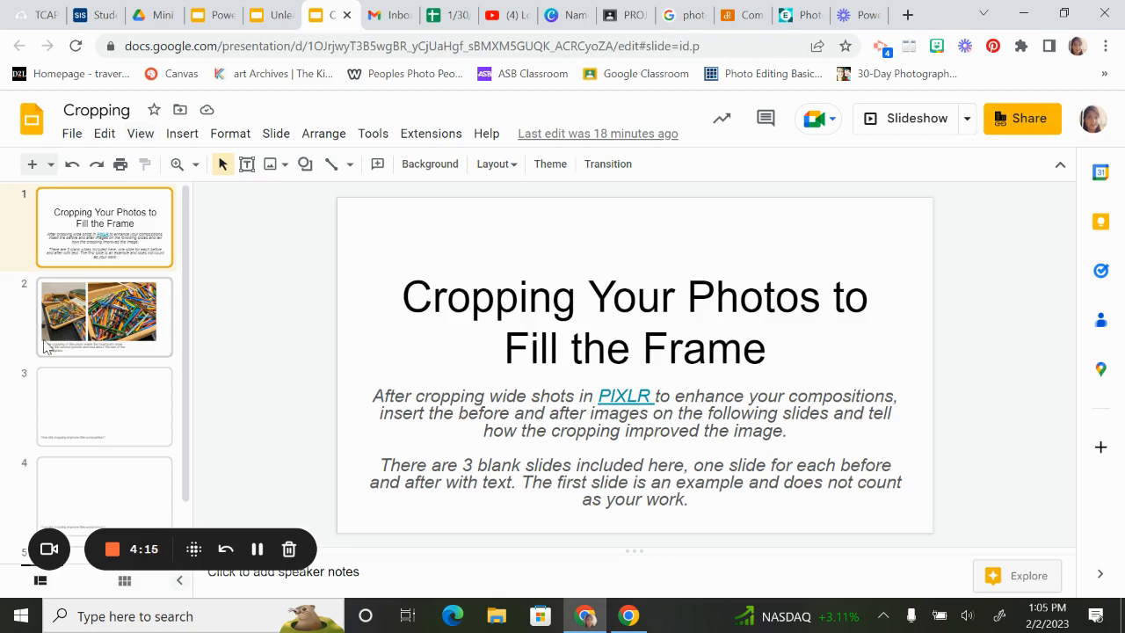
pyautogui.click(92, 337)
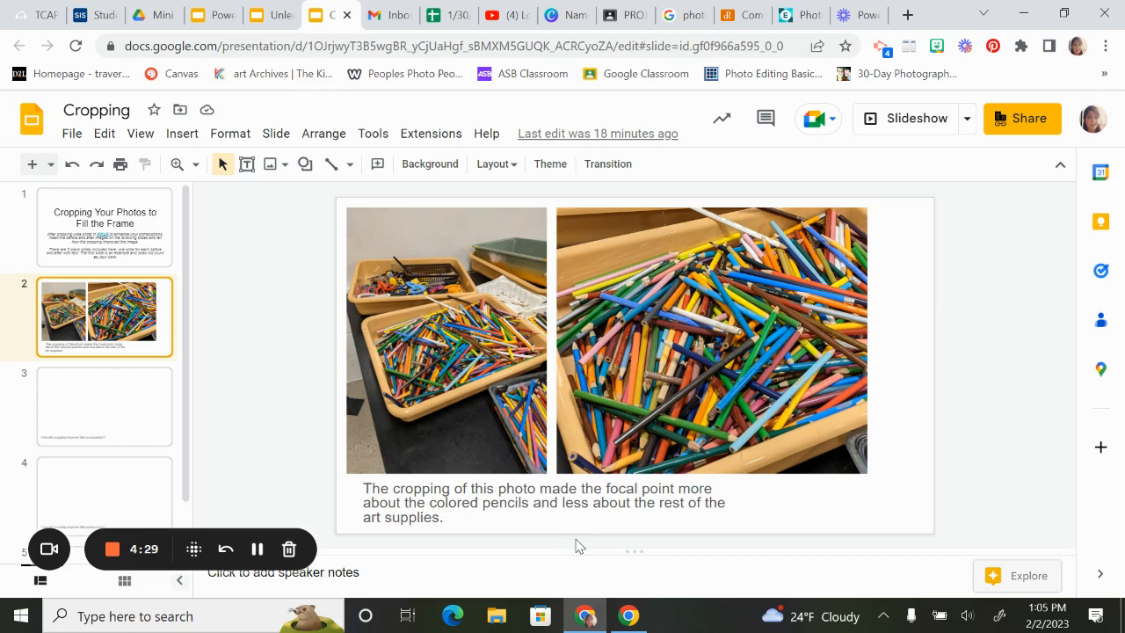
# Insert the mandarincrop image from the computer's Downloads folder onto the first blank slide, slide 3.
pyautogui.click(101, 431)
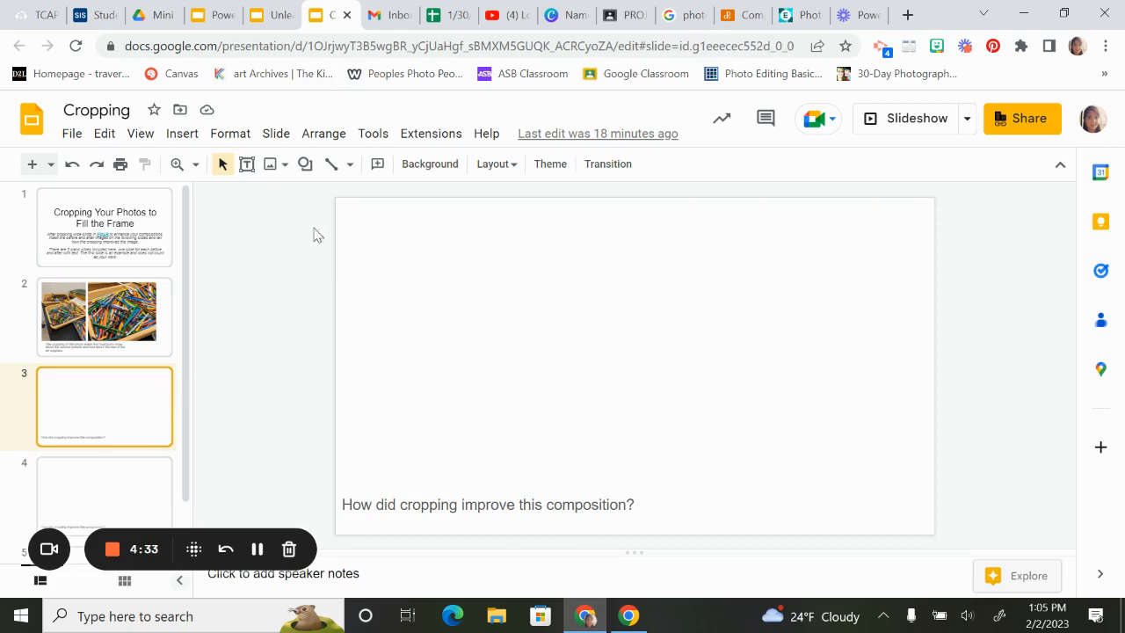
pyautogui.click(182, 134)
pyautogui.moveTo(194, 167)
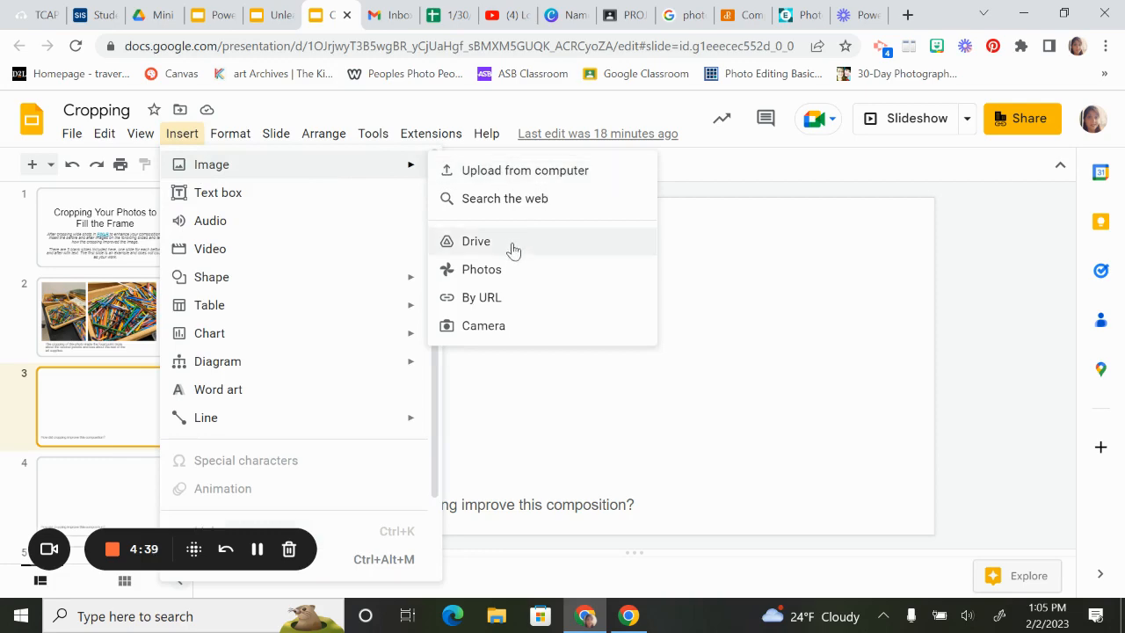
pyautogui.click(528, 174)
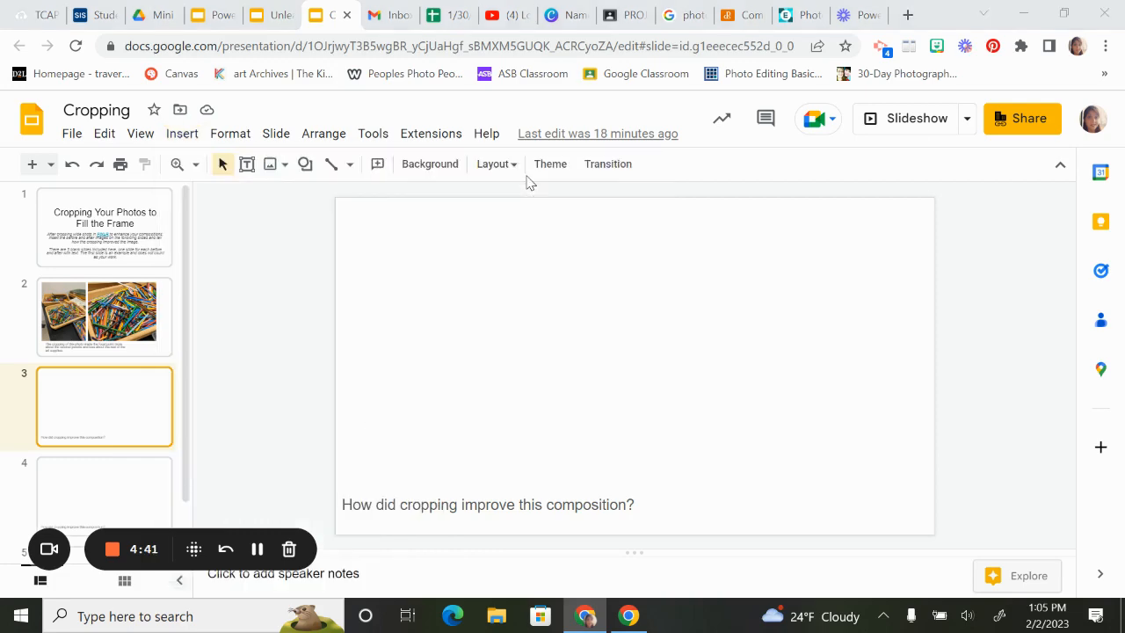
pyautogui.scroll(5, 539, 191)
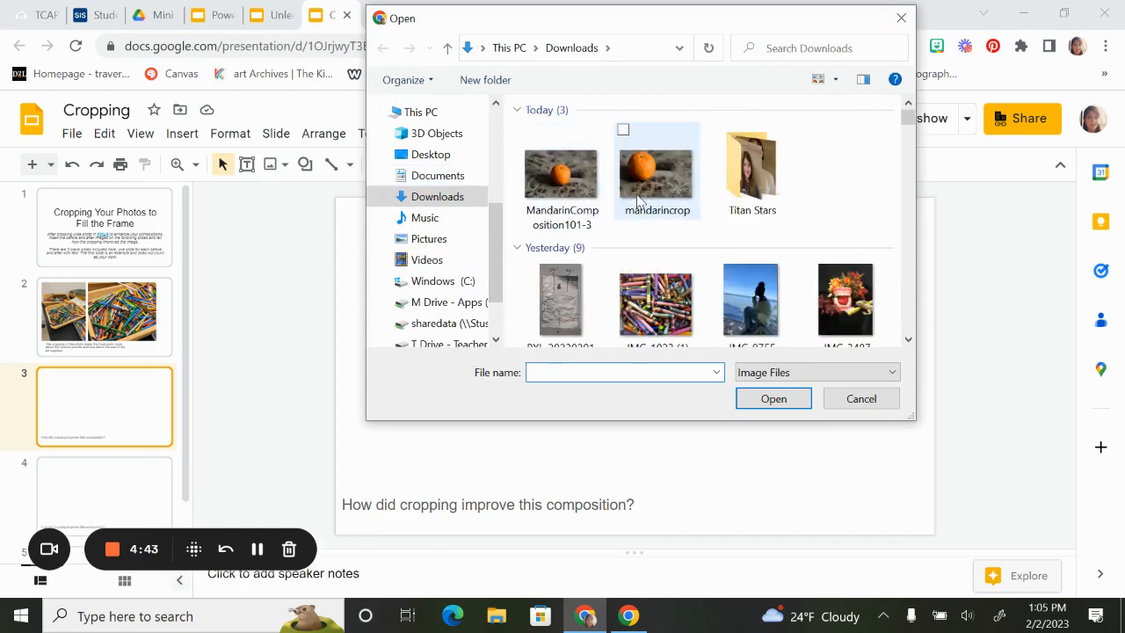
pyautogui.doubleClick(654, 180)
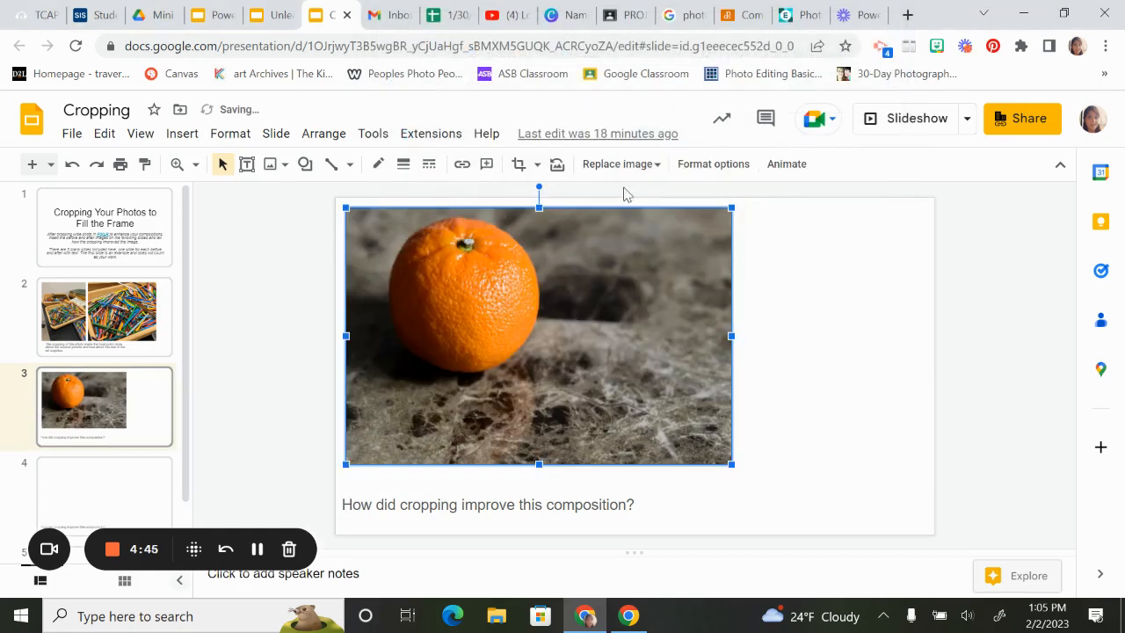
# Insert the uncropped MandarinComposition101-3 image from the computer onto slide 3.
pyautogui.click(180, 139)
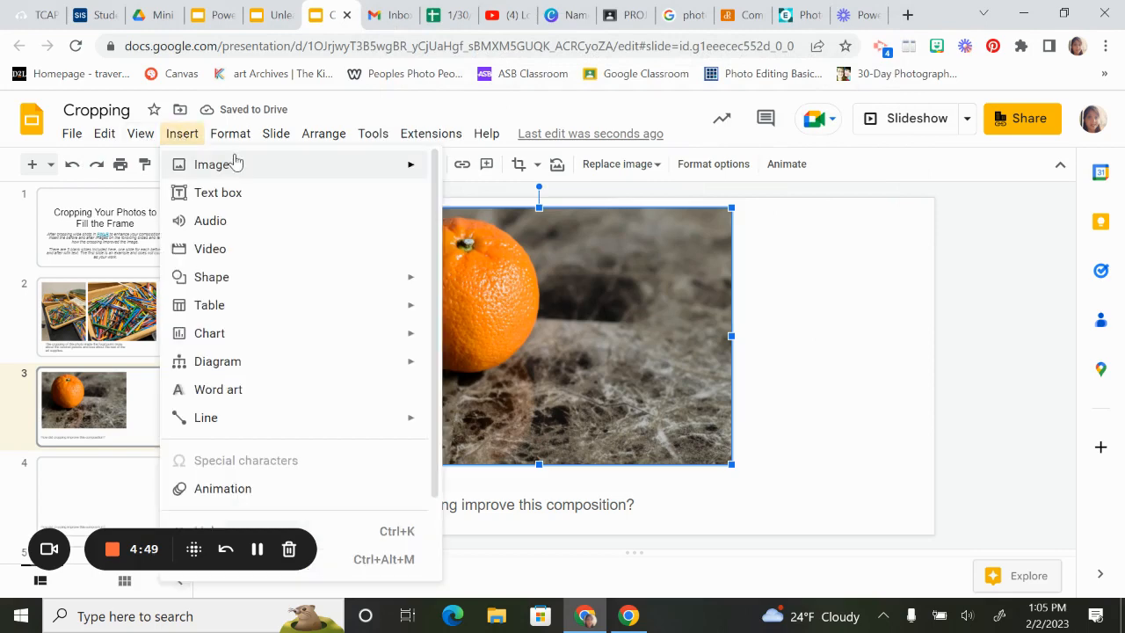
pyautogui.moveTo(236, 163)
pyautogui.click(502, 170)
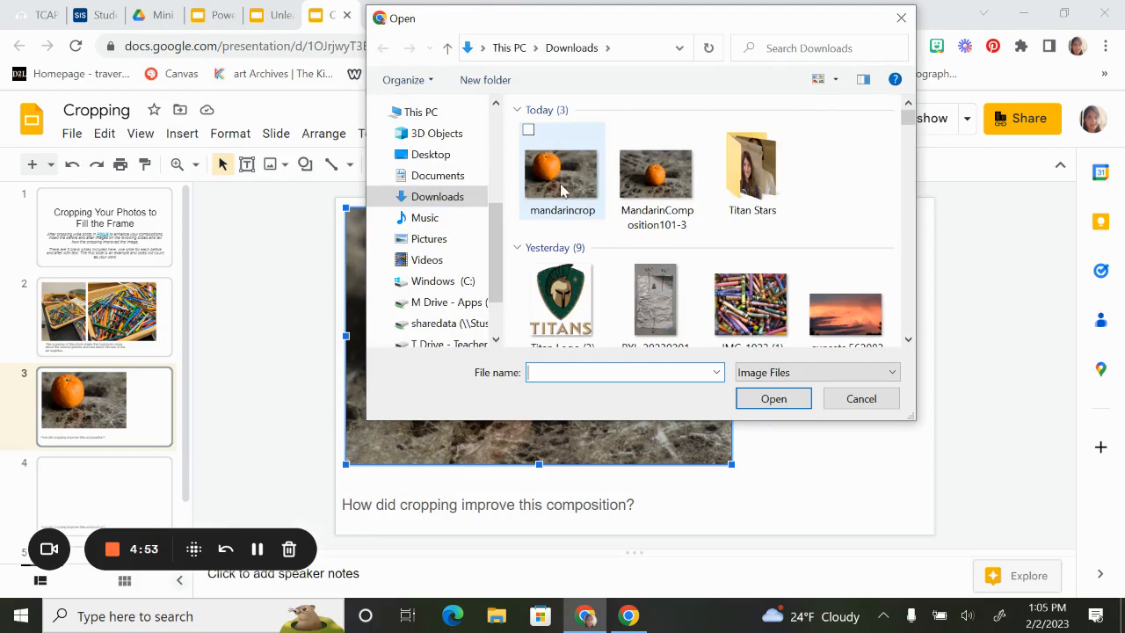
pyautogui.doubleClick(660, 185)
# Arrange the images on slide 3 with the small original on the left and the large cropped version on the right, above the question.
pyautogui.click(677, 281)
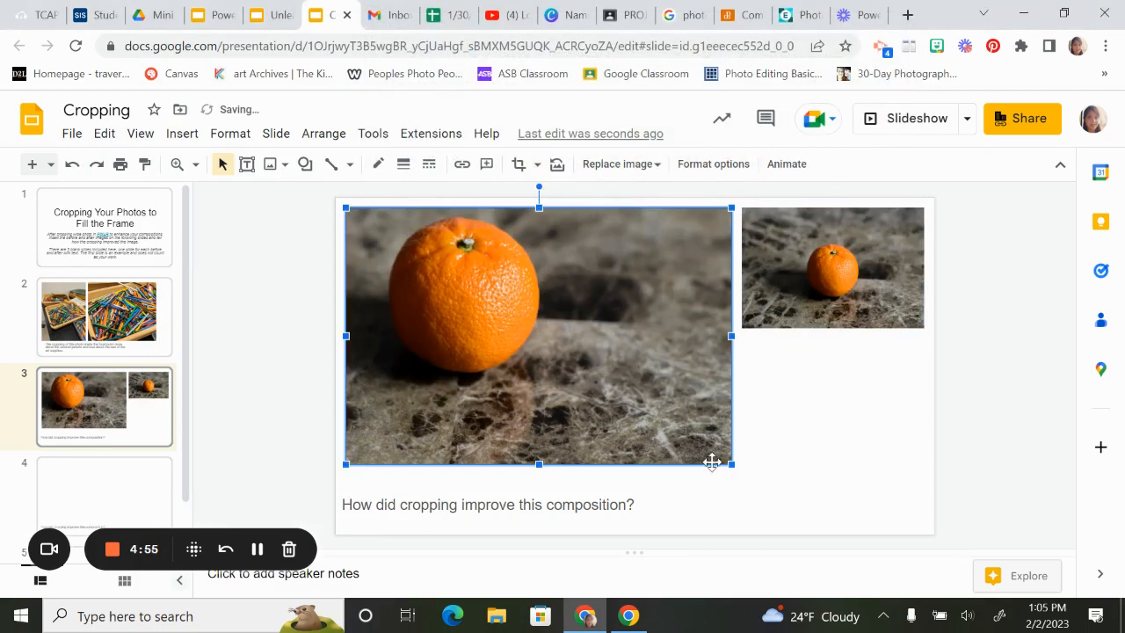
pyautogui.moveTo(730, 463); pyautogui.dragTo(909, 469)
pyautogui.moveTo(834, 232); pyautogui.dragTo(460, 237)
pyautogui.moveTo(720, 404); pyautogui.dragTo(656, 293)
pyautogui.moveTo(803, 383); pyautogui.dragTo(880, 465)
pyautogui.moveTo(838, 412); pyautogui.dragTo(828, 428)
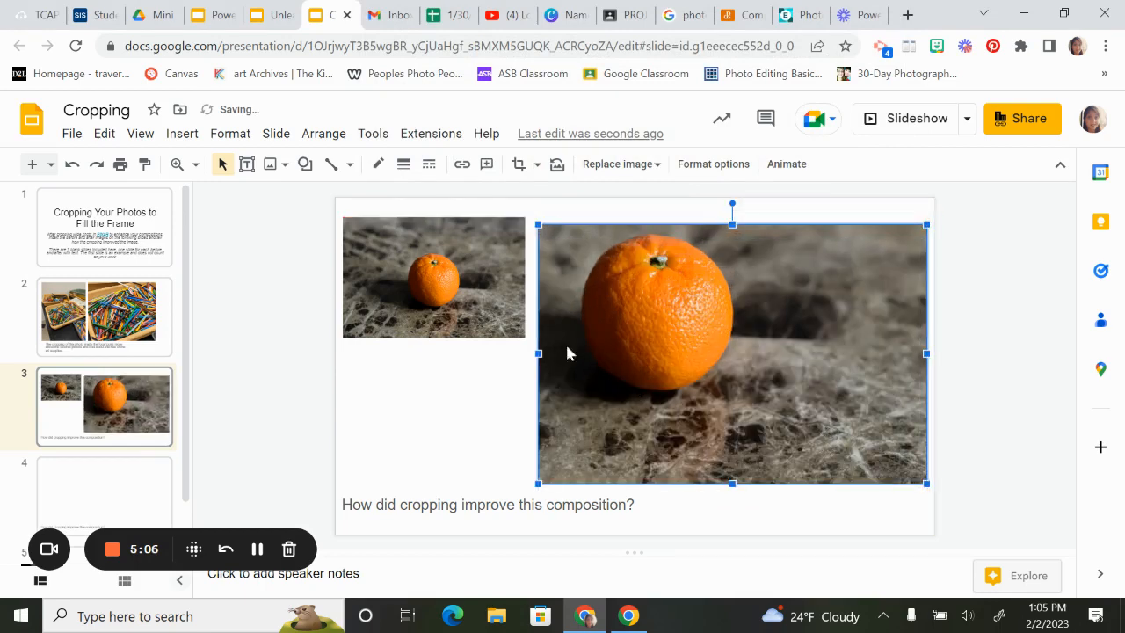
# Answer the question on slide 3 with "I was able to crop this composition to showcase rule of thirds".
pyautogui.doubleClick(581, 501)
pyautogui.click(648, 500)
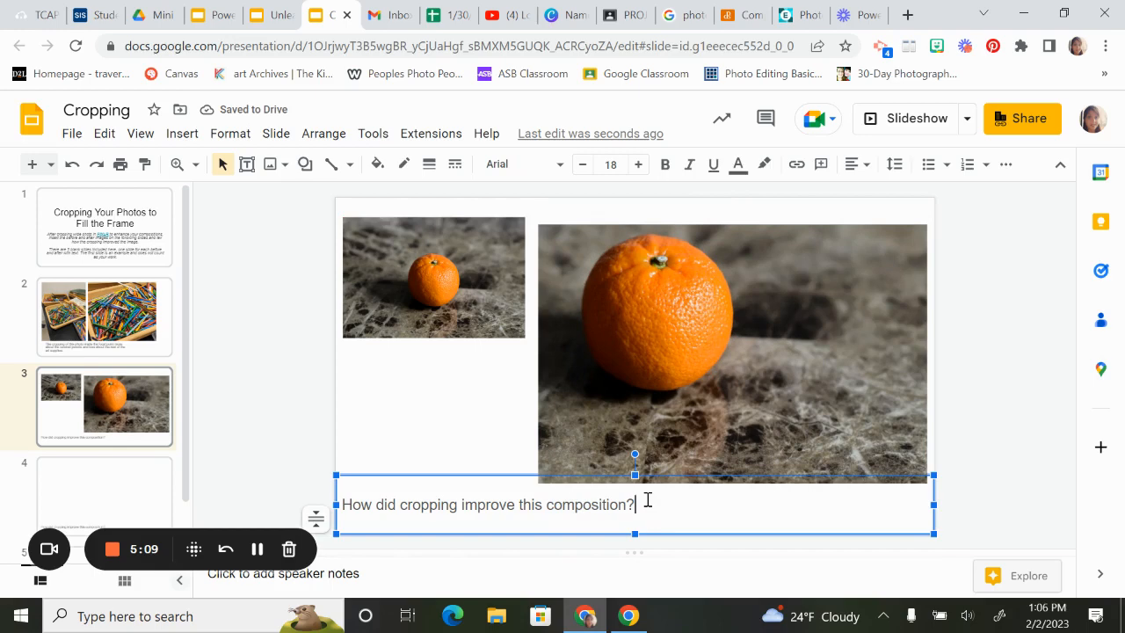
pyautogui.write('I was able to crp')
pyautogui.press('BackSpace')
pyautogui.write('op this composition')
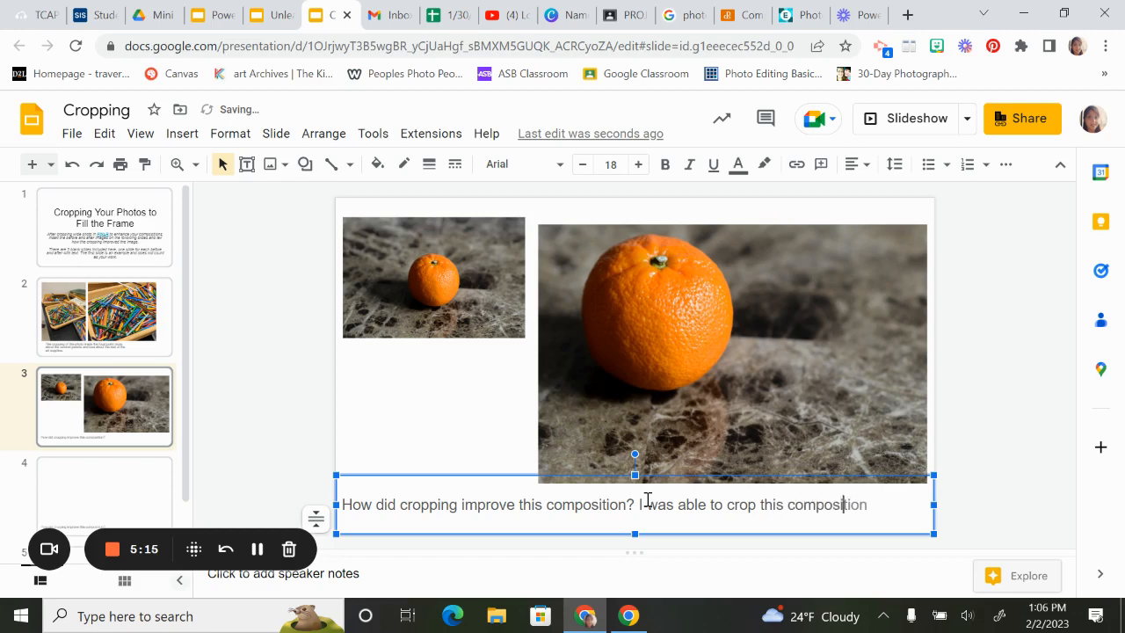
pyautogui.write(' to showcase')
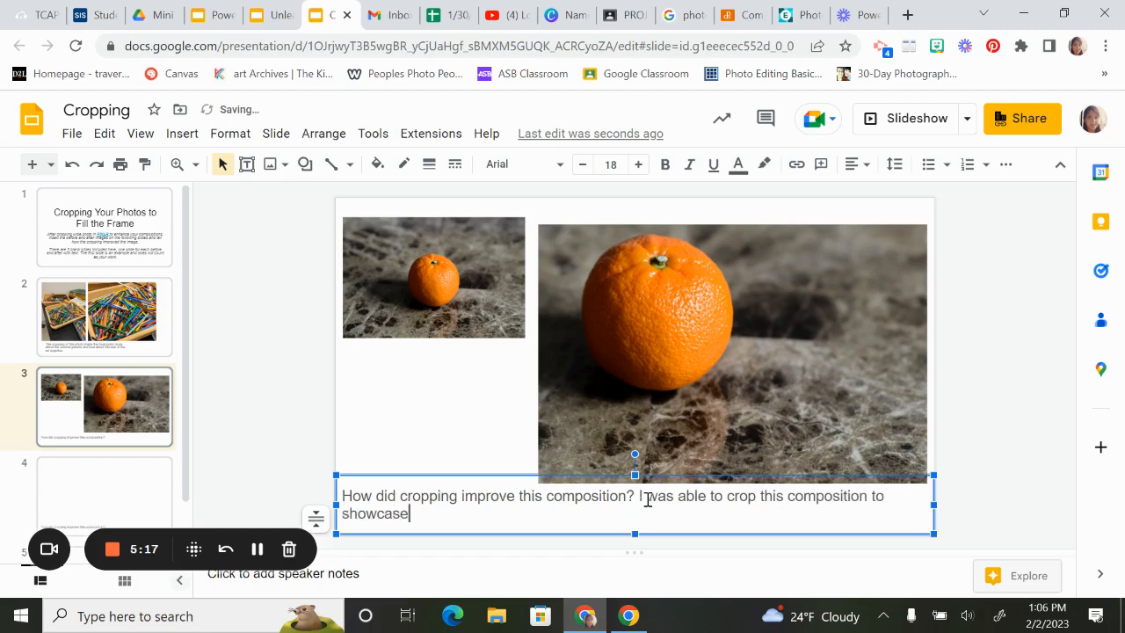
pyautogui.write(' rule of thirds')
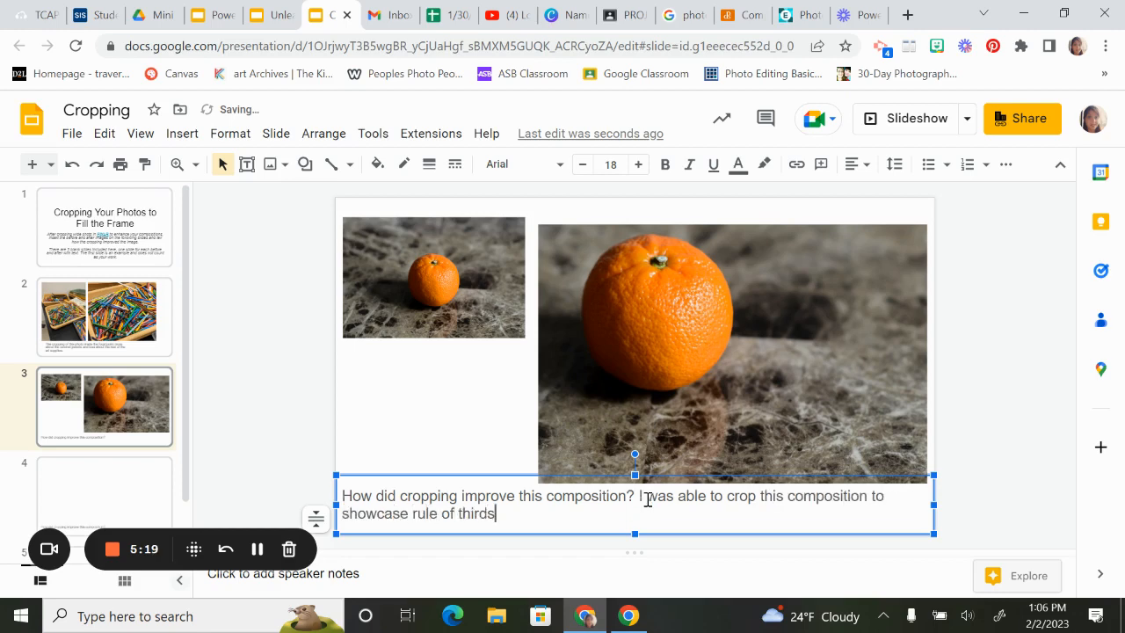
pyautogui.scroll(-2, 95, 475)
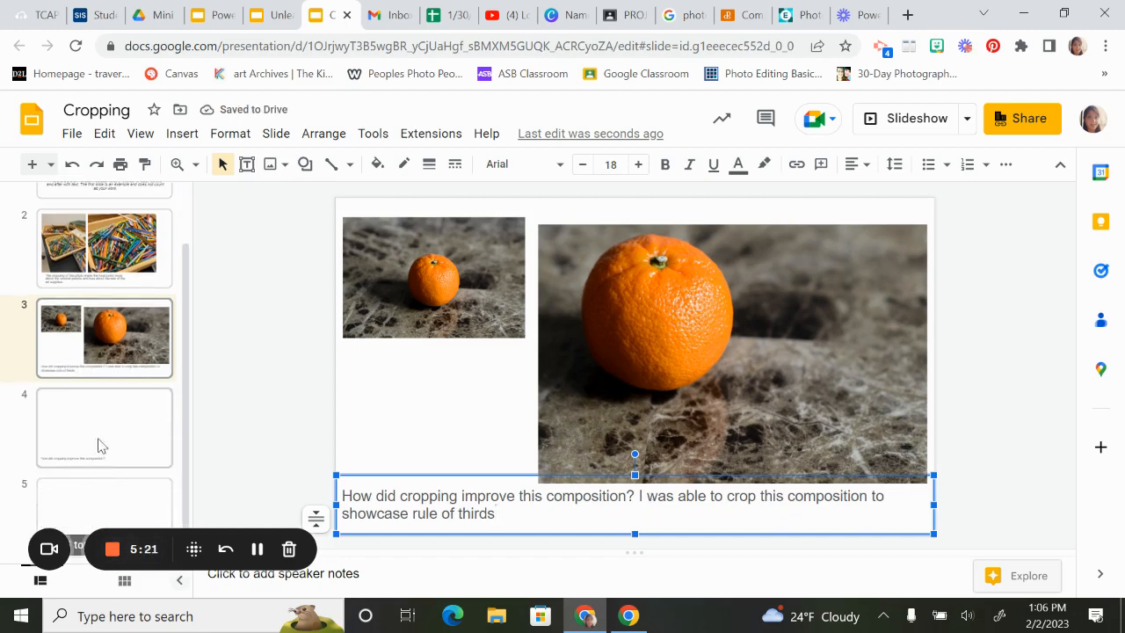